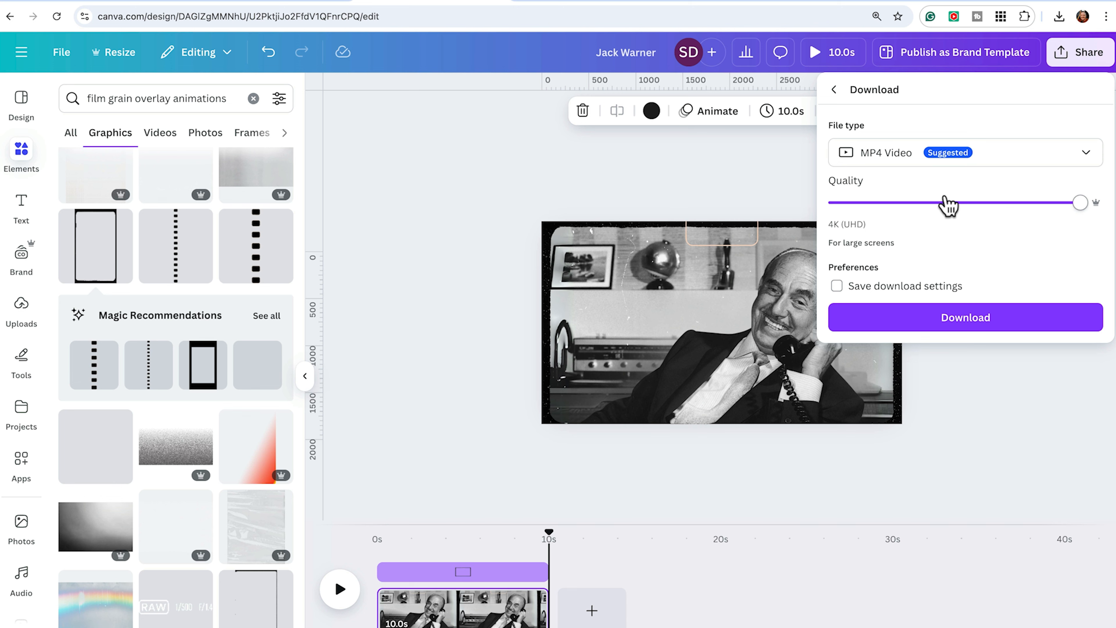
Download the finished design as an MP4 video in 4K (UHD) quality
{"action": "left_click", "coordinate": [940, 321]}
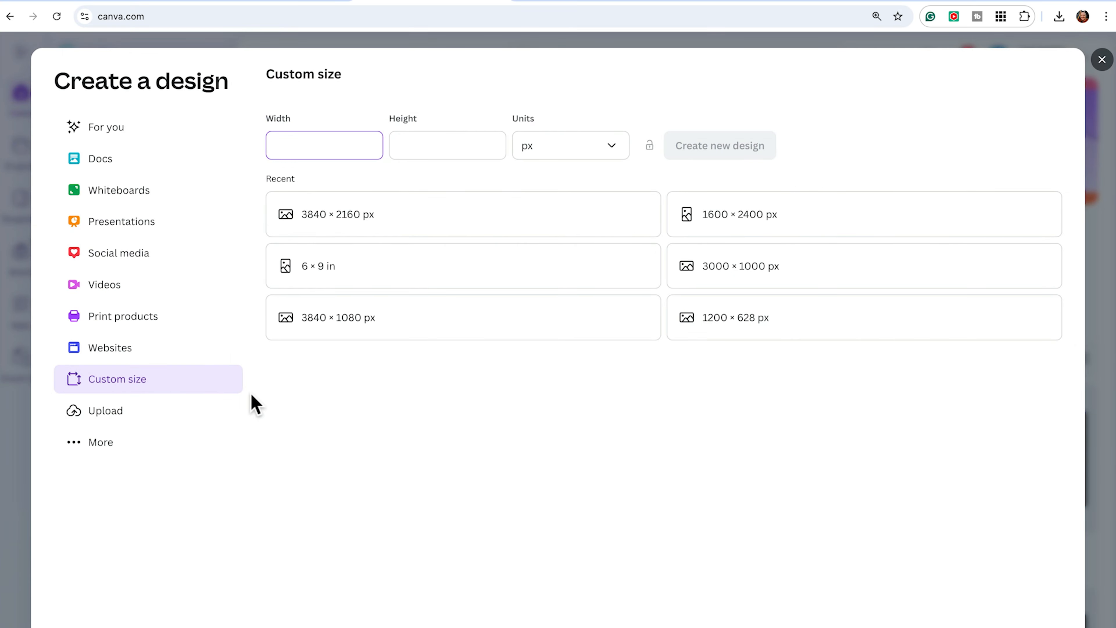
Create a 3840 × 2160 px design and add the photo of the two men in hats from the Evolution of Media folder
{"action": "left_click", "coordinate": [366, 239]}
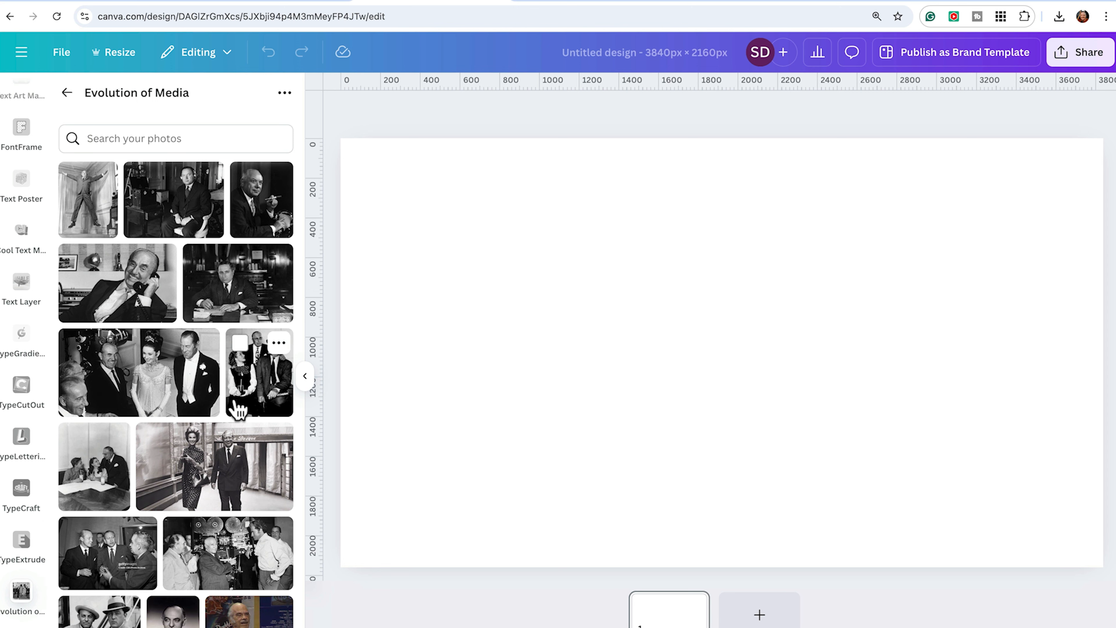
{"action": "scroll", "coordinate": [175, 396], "scroll_direction": "down", "scroll_amount": 5}
{"action": "left_click", "coordinate": [107, 420]}
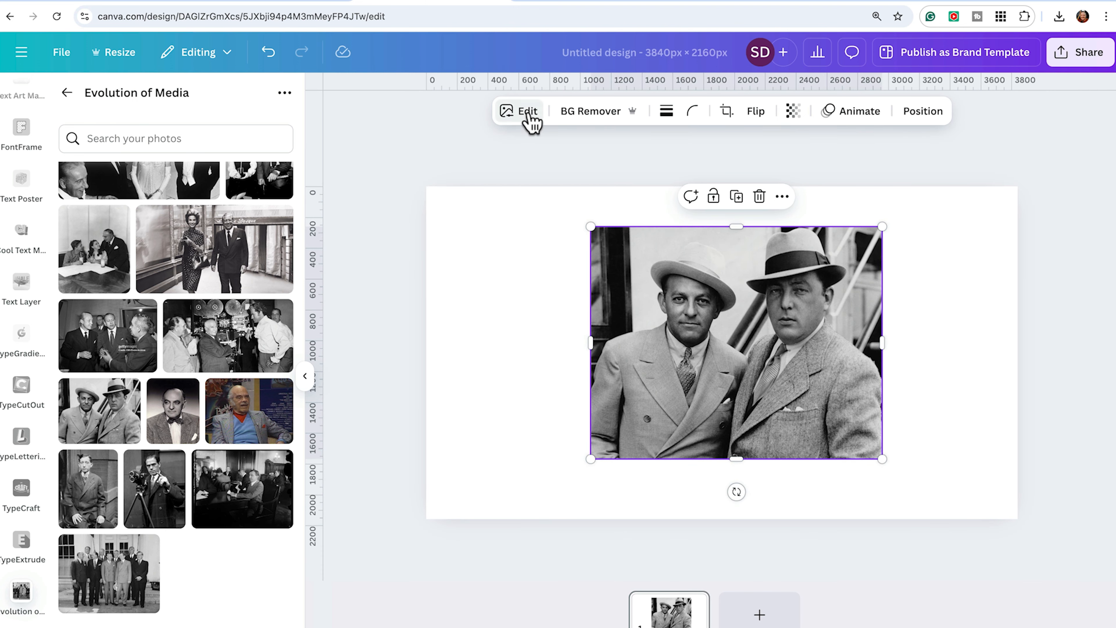
Expand the photo to the full page with Magic Expand, compare the generated versions and keep the third one
{"action": "scroll", "coordinate": [167, 234], "scroll_direction": "right", "scroll_amount": 5}
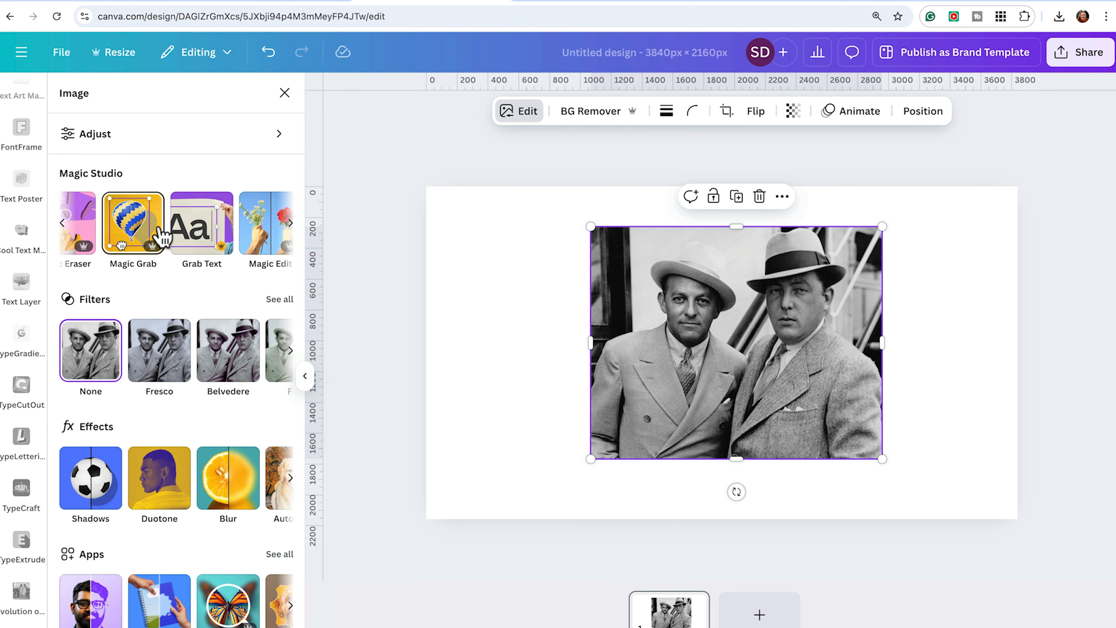
{"action": "left_click", "coordinate": [262, 238]}
{"action": "left_click", "coordinate": [259, 232]}
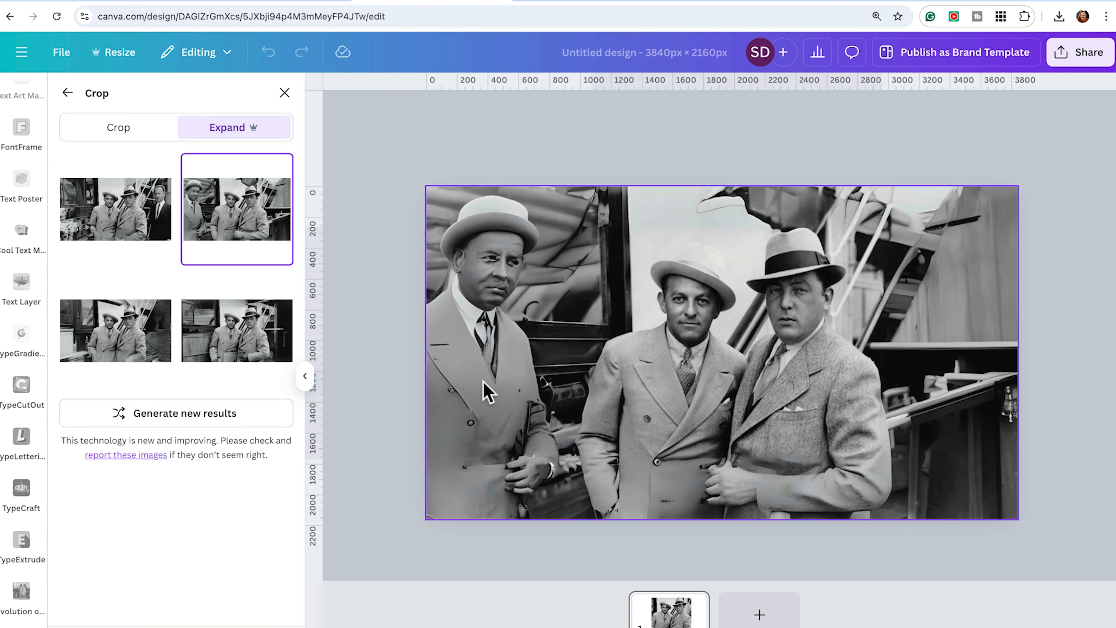
{"action": "left_click", "coordinate": [264, 342]}
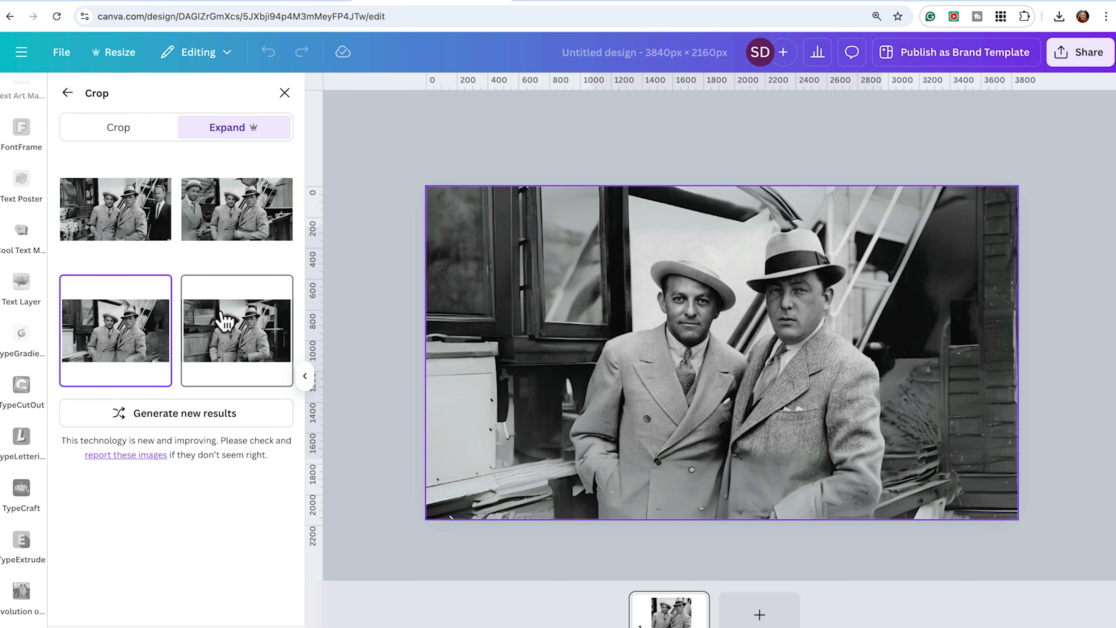
{"action": "left_click", "coordinate": [131, 339]}
{"action": "left_click", "coordinate": [176, 626]}
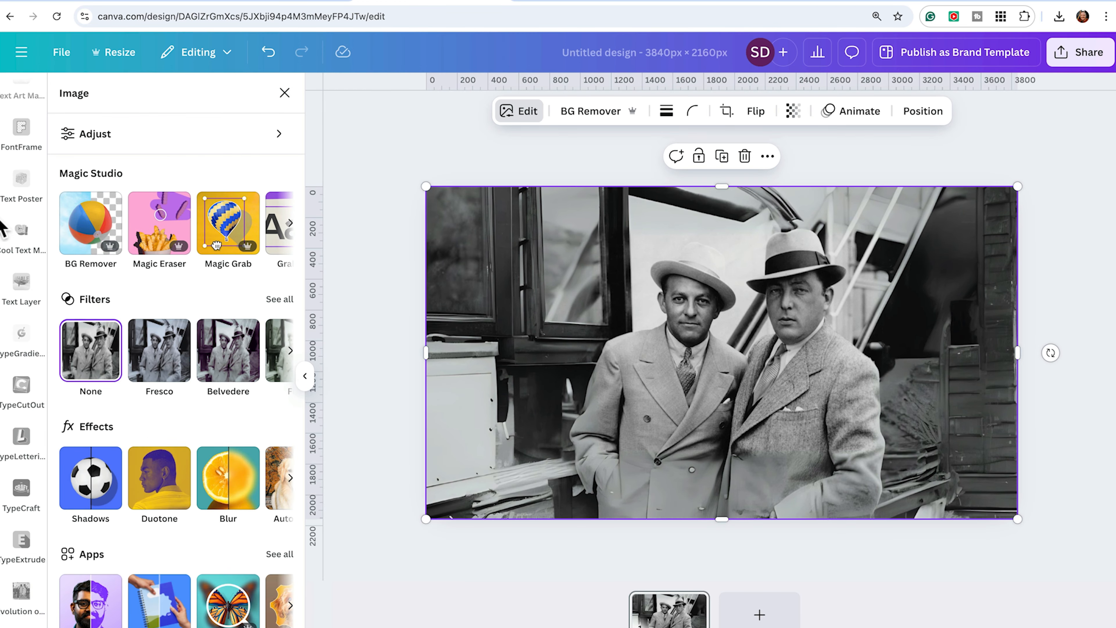
{"action": "left_click", "coordinate": [285, 93]}
Lay the original photo over the expanded photo, lined up with the two men
{"action": "left_click_drag", "start_coordinate": [621, 444], "coordinate": [722, 379]}
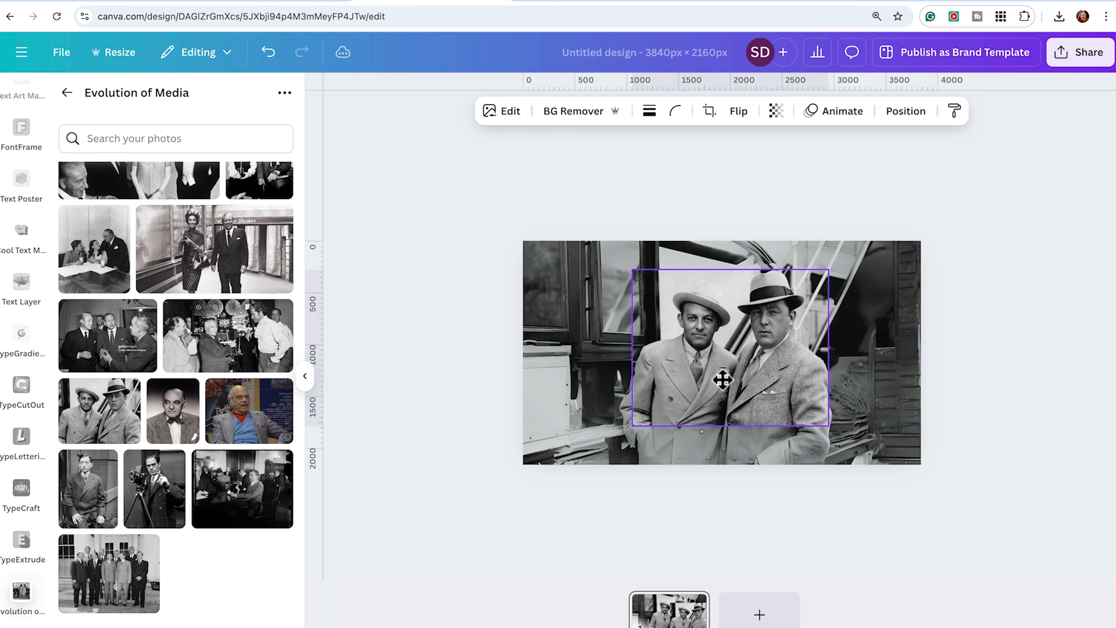
{"action": "left_click", "coordinate": [553, 429]}
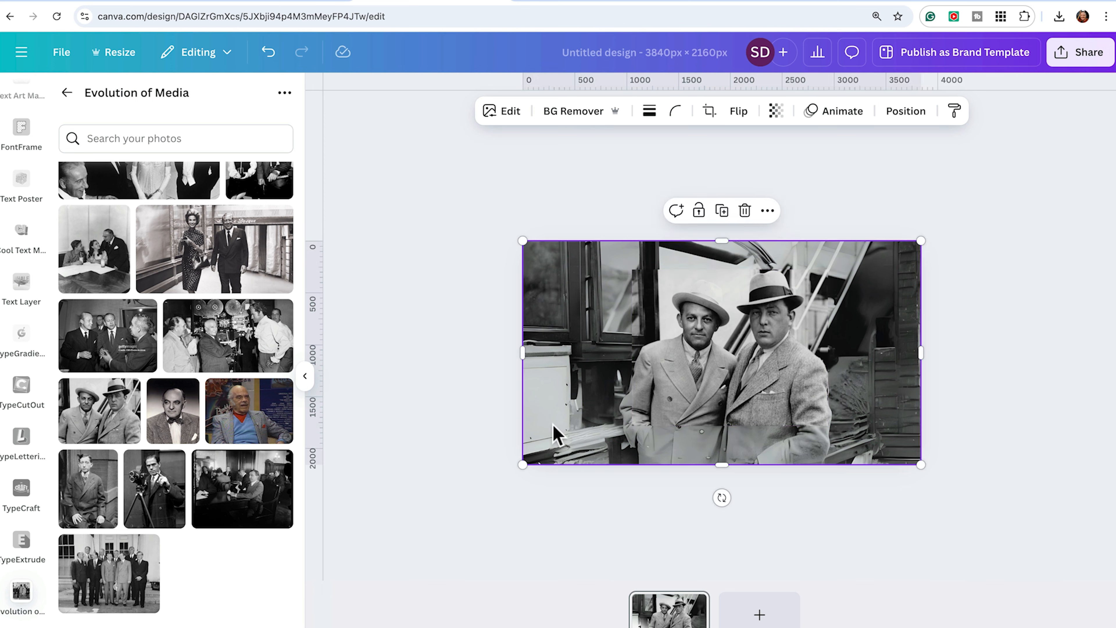
{"action": "left_click_drag", "start_coordinate": [726, 396], "coordinate": [715, 372]}
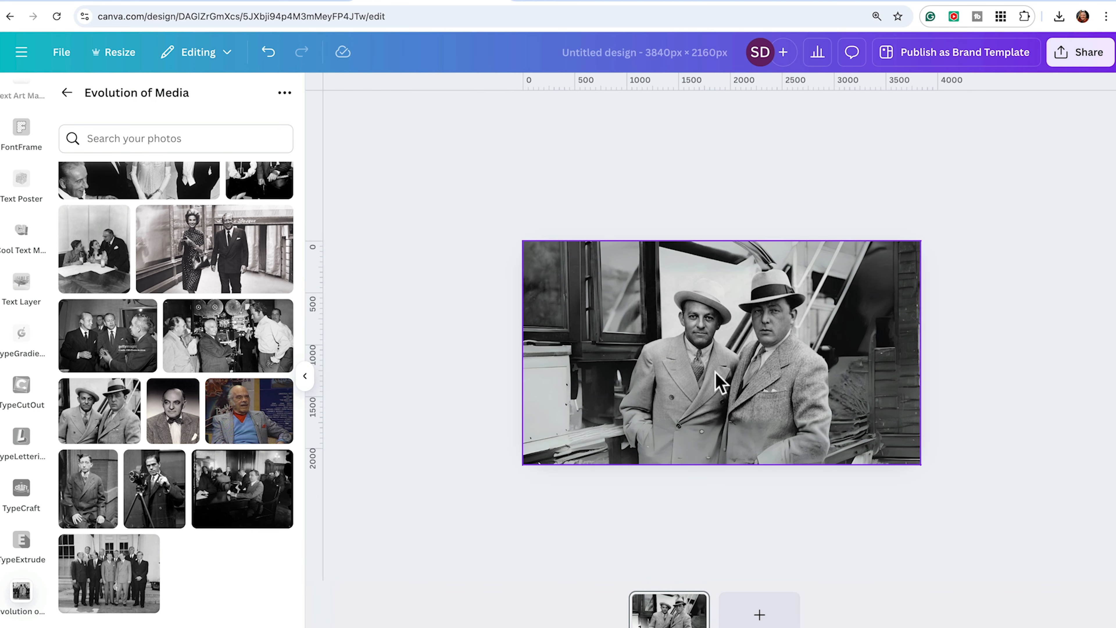
Enlarge the expanded photo beyond the page edges and reposition it
{"action": "left_click", "coordinate": [717, 382]}
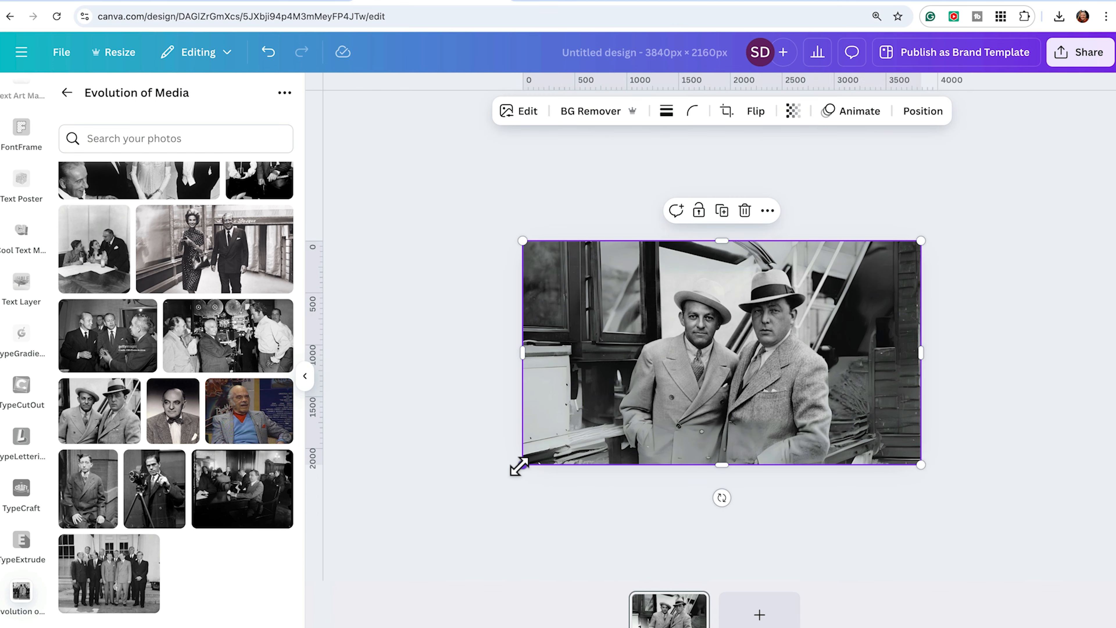
{"action": "left_click_drag", "start_coordinate": [519, 466], "coordinate": [399, 532]}
{"action": "left_click_drag", "start_coordinate": [659, 400], "coordinate": [708, 377]}
{"action": "left_click", "coordinate": [423, 470]}
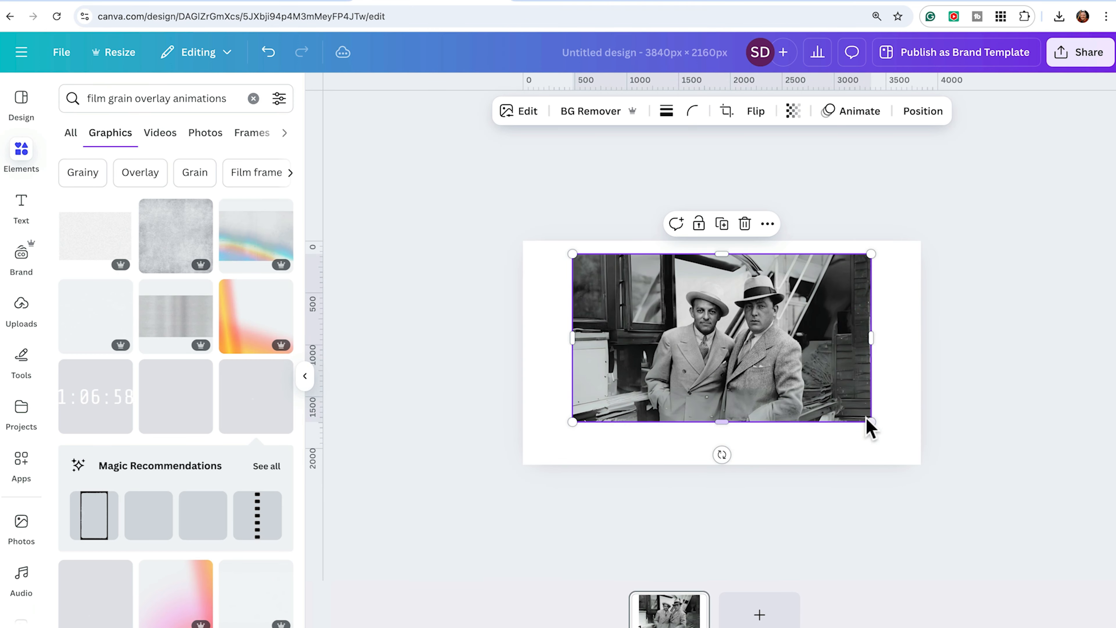
Shrink the photo to fit the left half of the page and place a duplicate beside it on the right
{"action": "left_click_drag", "start_coordinate": [870, 421], "coordinate": [760, 399]}
{"action": "left_click_drag", "start_coordinate": [708, 334], "coordinate": [680, 375]}
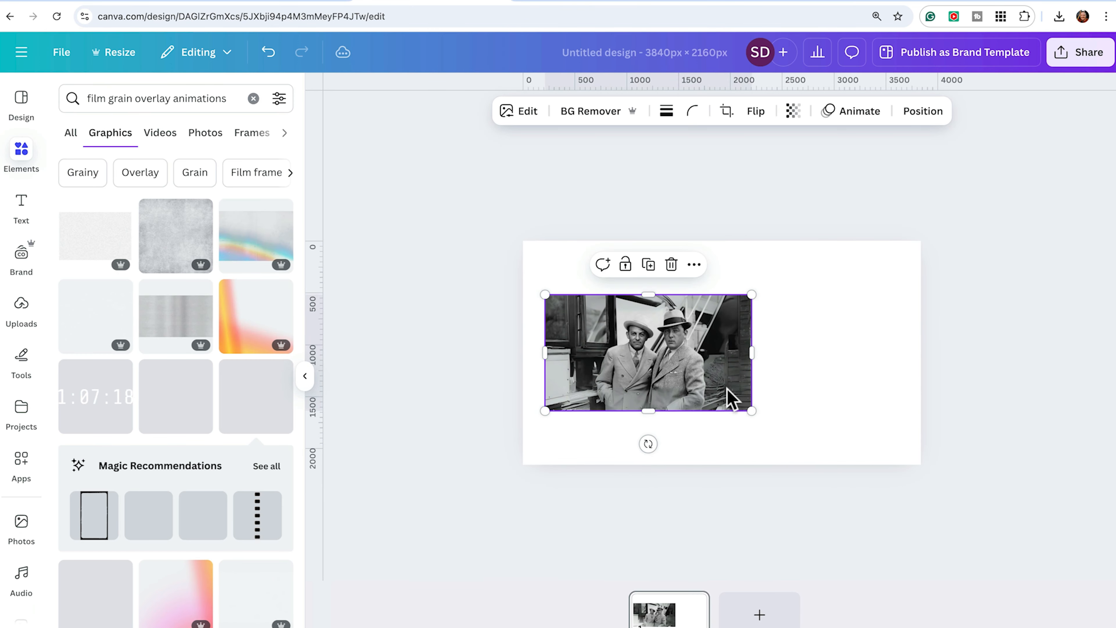
{"action": "left_click_drag", "start_coordinate": [747, 412], "coordinate": [856, 374]}
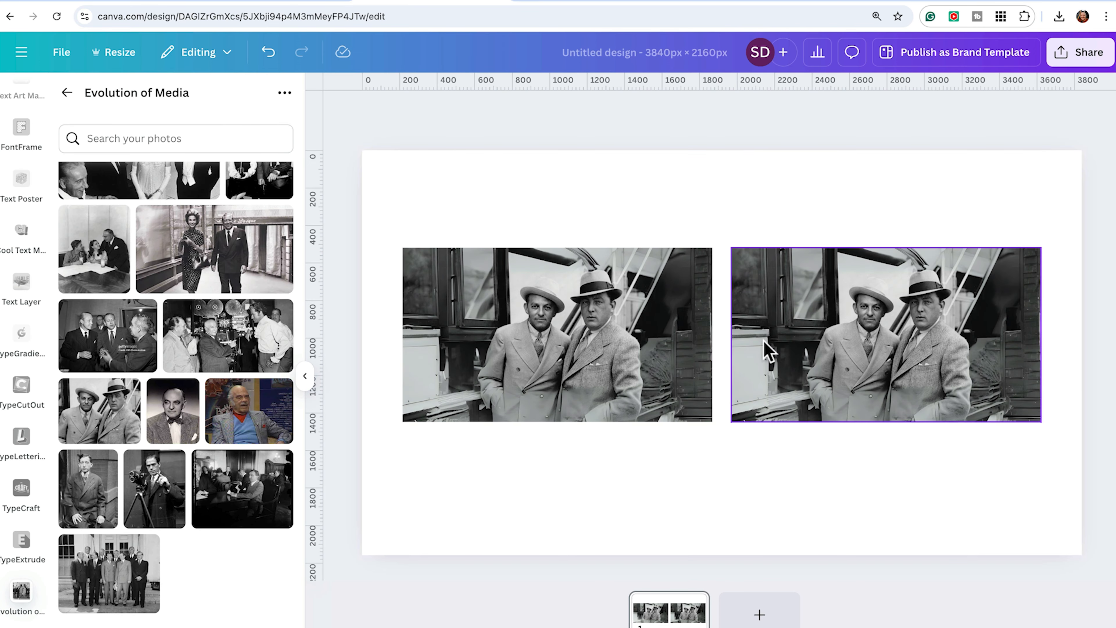
Remove the background from the right-hand copy of the photo
{"action": "left_click", "coordinate": [824, 356]}
{"action": "left_click", "coordinate": [574, 115]}
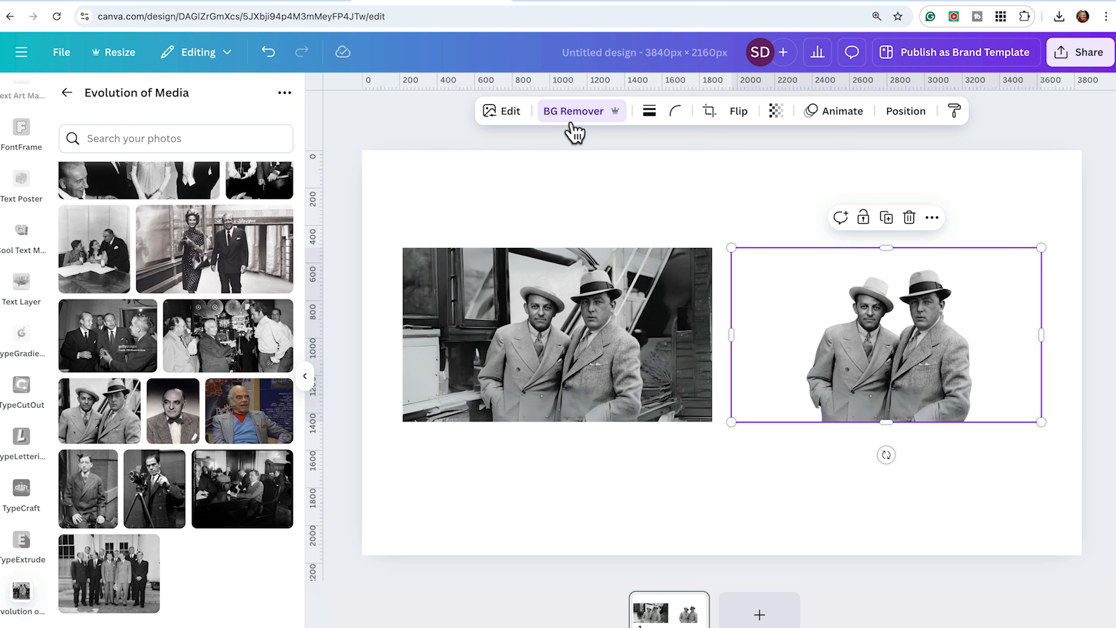
Erase the man on the right from the cutout, enlarging the brush to 100, and align the cutout over the full photo
{"action": "left_click", "coordinate": [562, 116]}
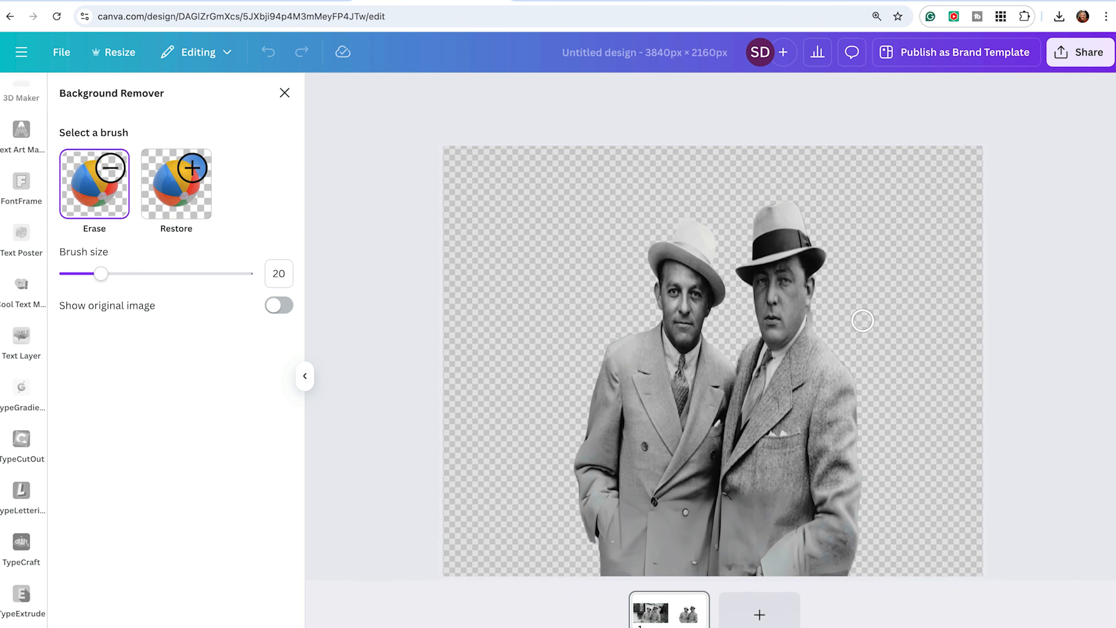
{"action": "scroll", "coordinate": [863, 320], "scroll_direction": "up", "scroll_amount": 5}
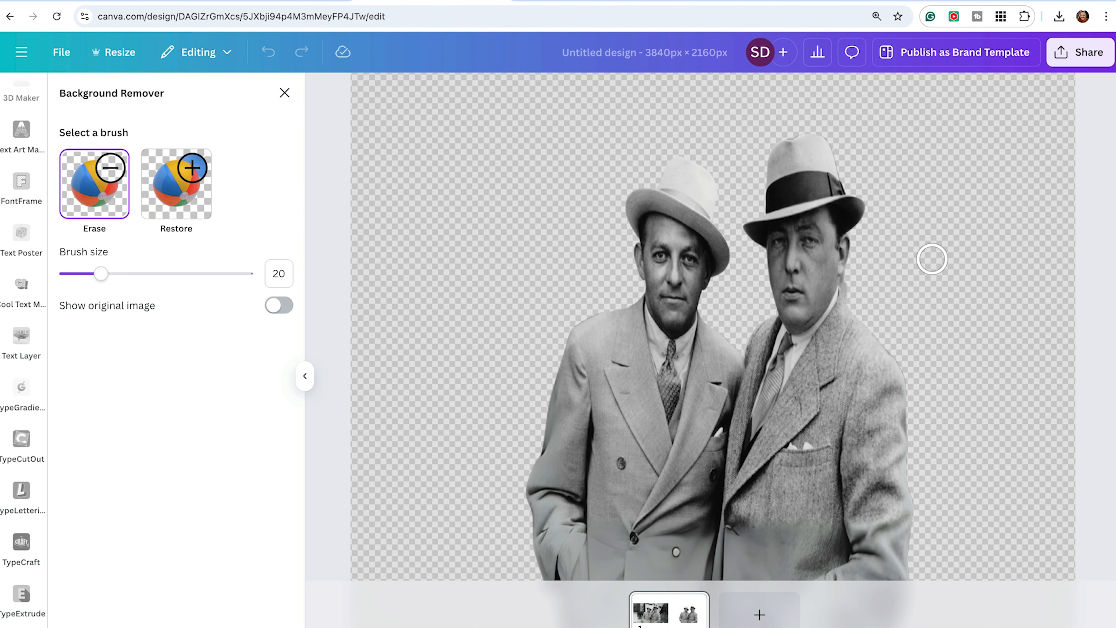
{"action": "left_click_drag", "start_coordinate": [751, 224], "coordinate": [771, 333]}
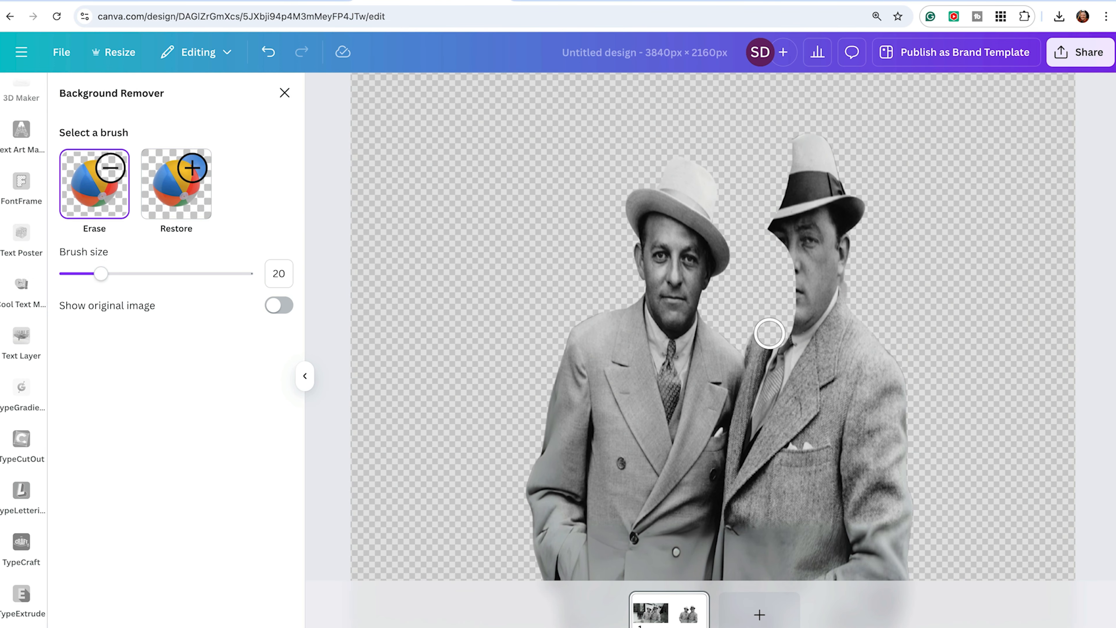
{"action": "left_click_drag", "start_coordinate": [760, 346], "coordinate": [759, 353]}
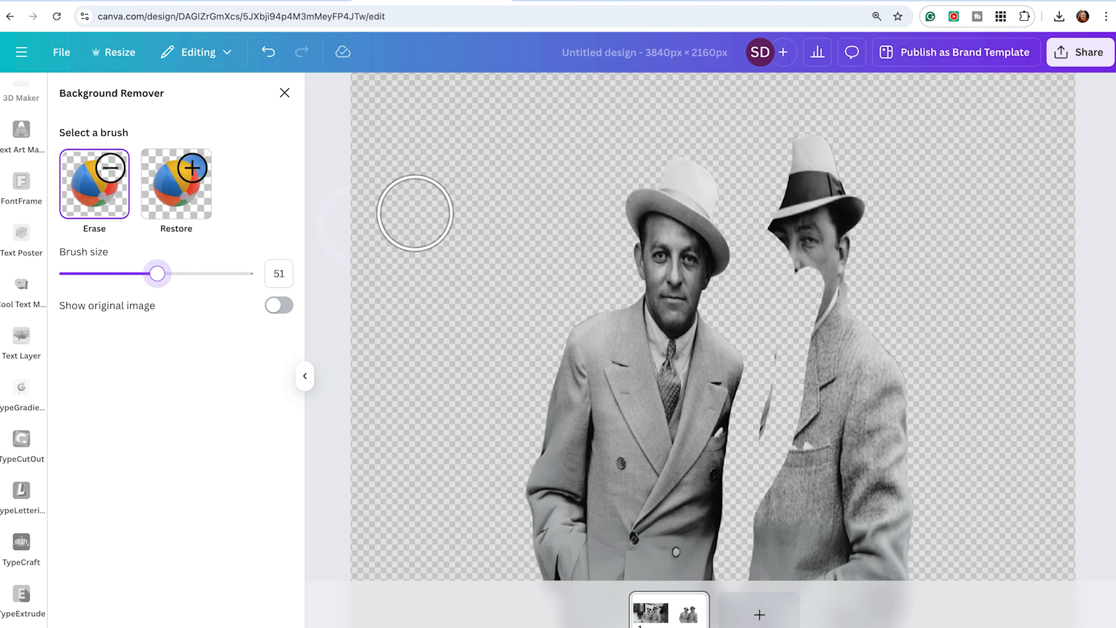
{"action": "left_click_drag", "start_coordinate": [823, 154], "coordinate": [805, 145]}
{"action": "left_click_drag", "start_coordinate": [805, 145], "coordinate": [806, 275]}
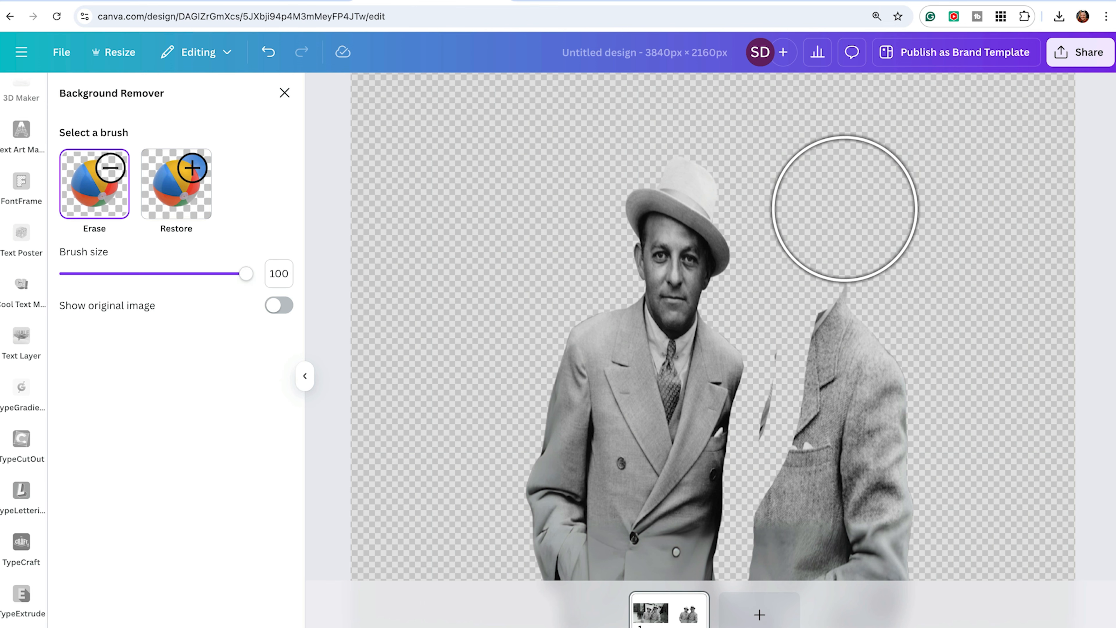
{"action": "mouse_move", "coordinate": [845, 208]}
{"action": "left_mouse_down"}
{"action": "mouse_move", "coordinate": [841, 327]}
{"action": "mouse_move", "coordinate": [815, 499]}
{"action": "left_mouse_up"}
{"action": "left_click", "coordinate": [285, 93]}
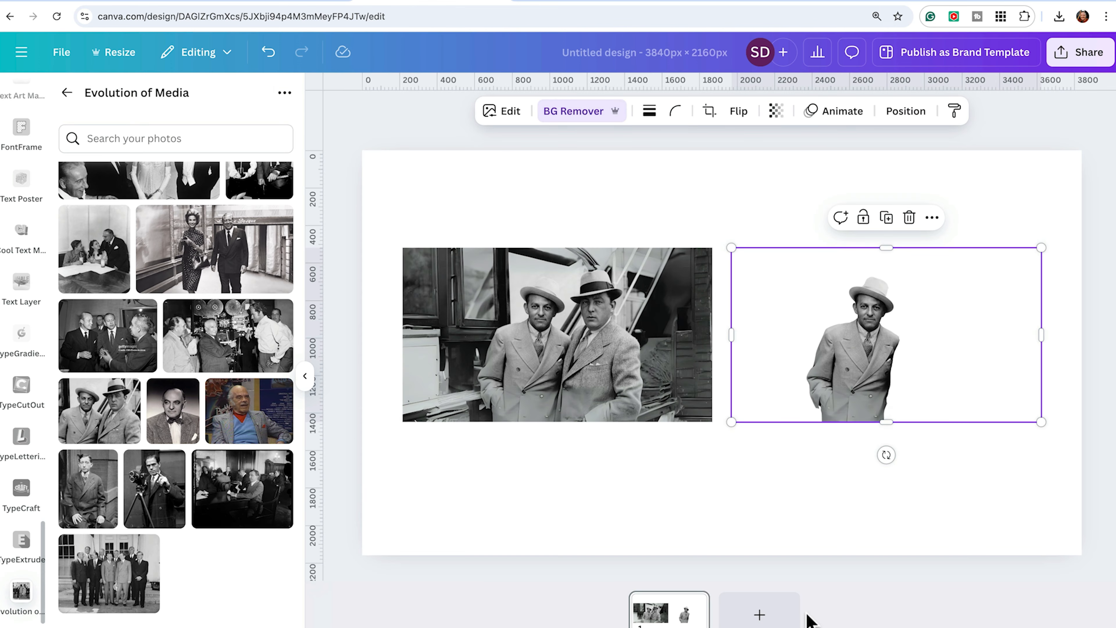
{"action": "left_click_drag", "start_coordinate": [969, 343], "coordinate": [616, 368]}
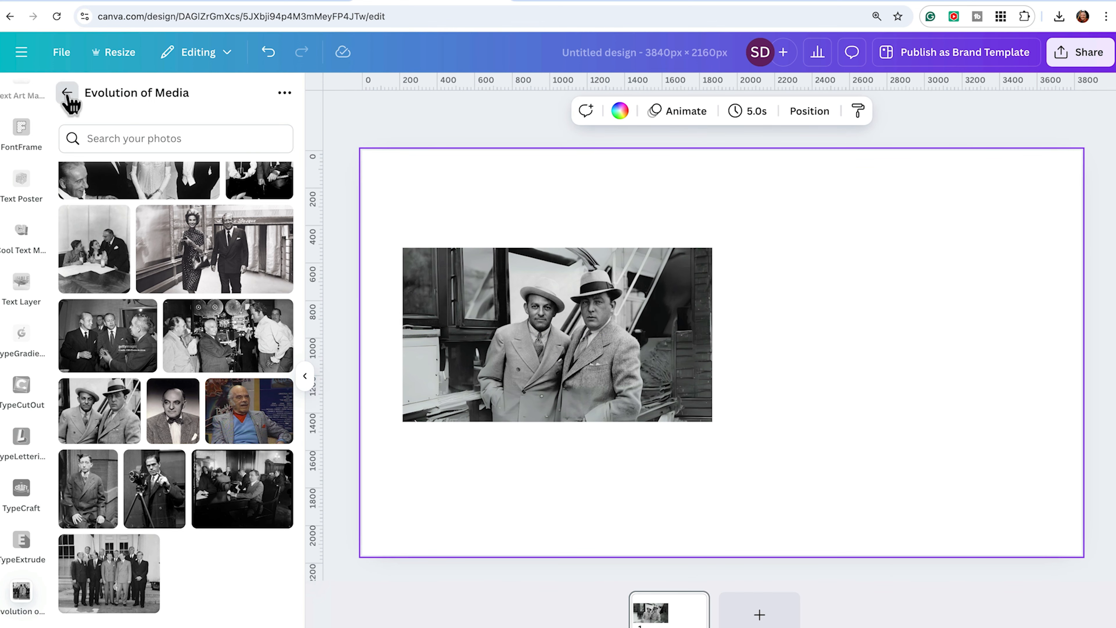
Add a grain graphic from the film grain overlay animations results, and move and resize it to cover the photo
{"action": "left_click", "coordinate": [68, 93]}
{"action": "scroll", "coordinate": [17, 264], "scroll_direction": "up", "scroll_amount": 5}
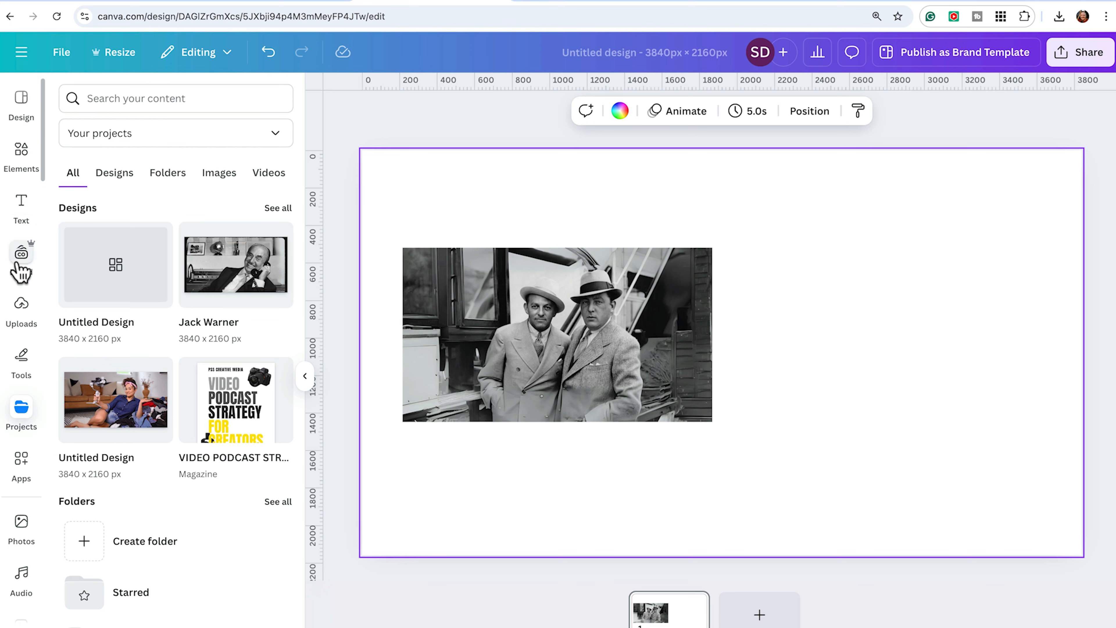
{"action": "left_click", "coordinate": [25, 150]}
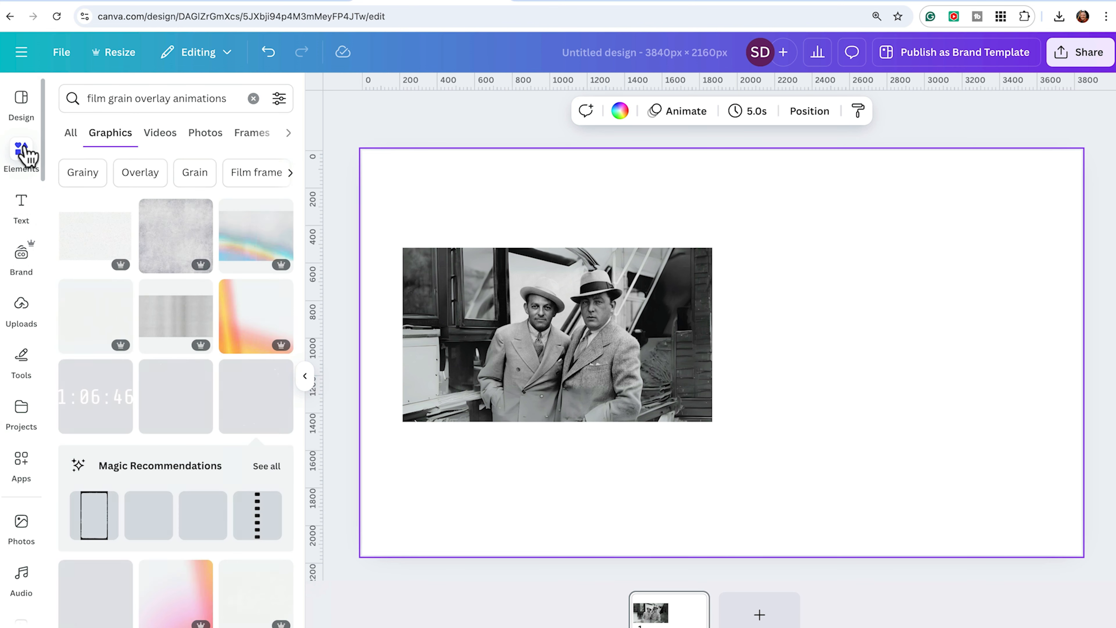
{"action": "left_click", "coordinate": [79, 318]}
{"action": "left_click_drag", "start_coordinate": [819, 373], "coordinate": [693, 366]}
{"action": "left_click_drag", "start_coordinate": [835, 510], "coordinate": [661, 390]}
{"action": "left_click_drag", "start_coordinate": [575, 242], "coordinate": [626, 290]}
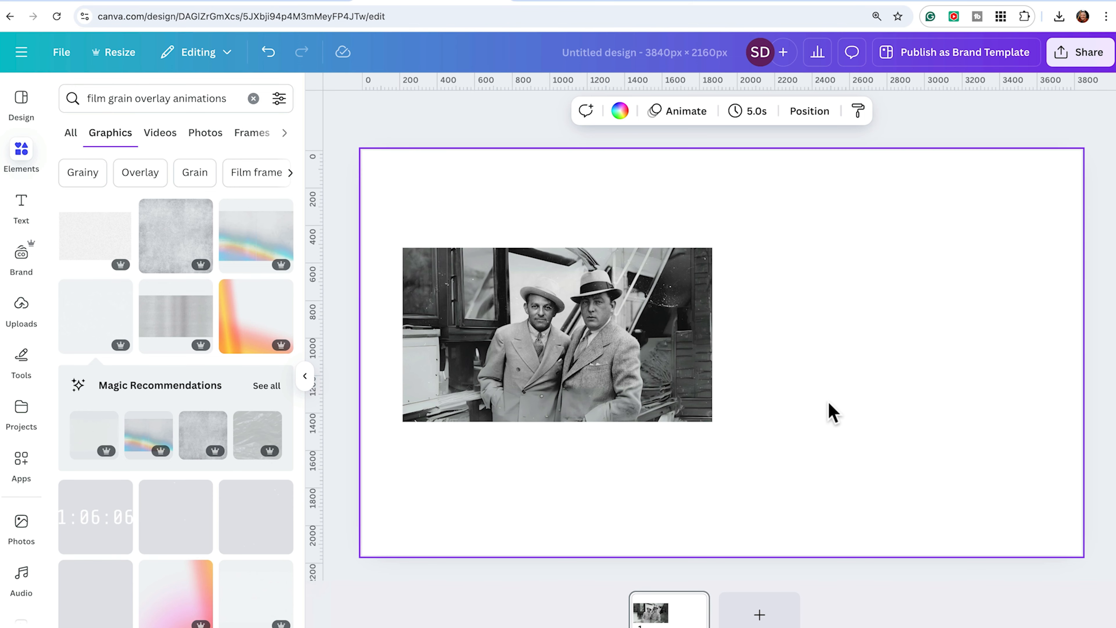
Arrange the grain overlay in the layer order between the cutout man and the full photo
{"action": "left_click", "coordinate": [695, 385]}
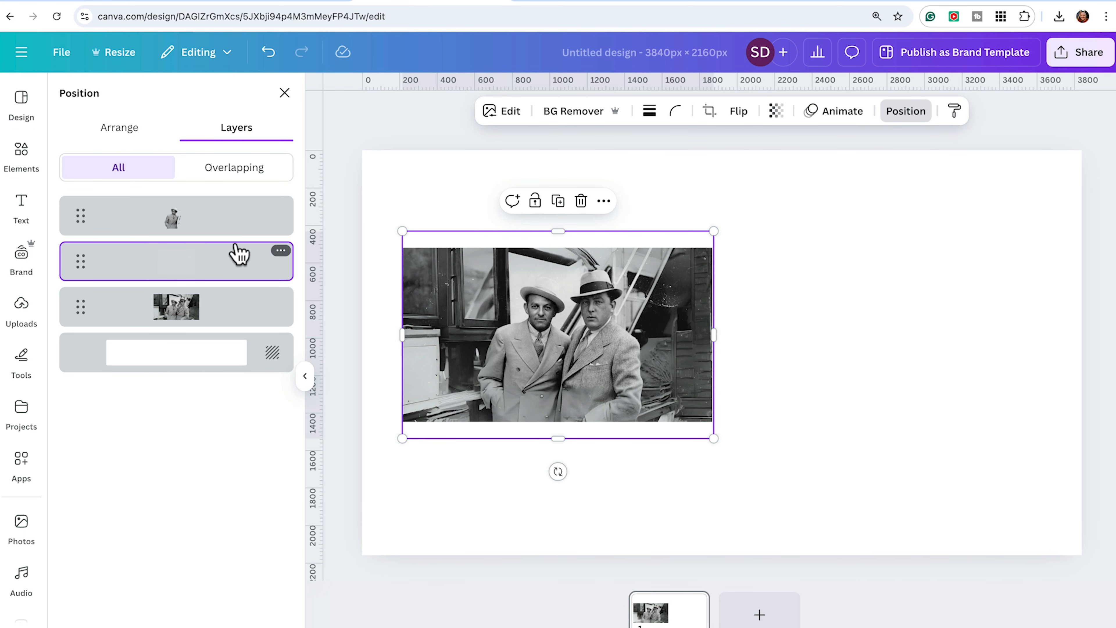
{"action": "key", "text": "ctrl+bracketright"}
{"action": "key", "text": "ctrl+bracketleft"}
{"action": "key", "text": "ctrl+bracketright"}
{"action": "key", "text": "ctrl+bracketleft"}
{"action": "key", "text": "ctrl+bracketright"}
{"action": "key", "text": "ctrl+bracketleft"}
{"action": "left_click", "coordinate": [965, 530]}
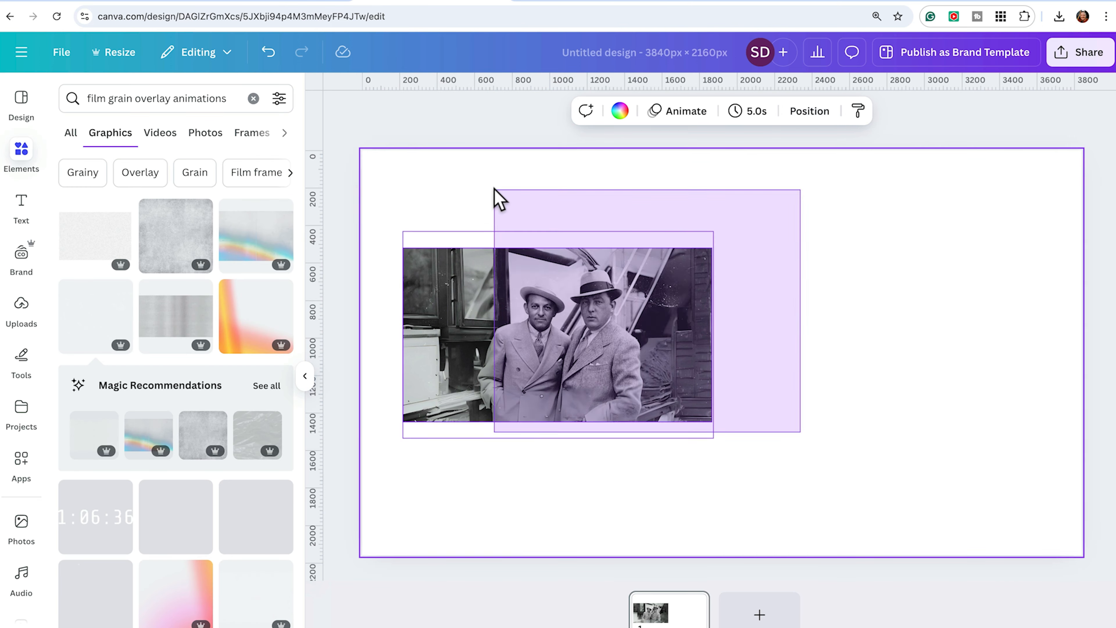
Select the photo, grain overlay and cutout together, then enlarge and position them to extend past the page edges
{"action": "left_click_drag", "start_coordinate": [493, 200], "coordinate": [494, 200]}
{"action": "key", "text": "ctrl+minus"}
{"action": "left_click_drag", "start_coordinate": [717, 413], "coordinate": [1049, 533]}
{"action": "left_click_drag", "start_coordinate": [914, 396], "coordinate": [877, 303]}
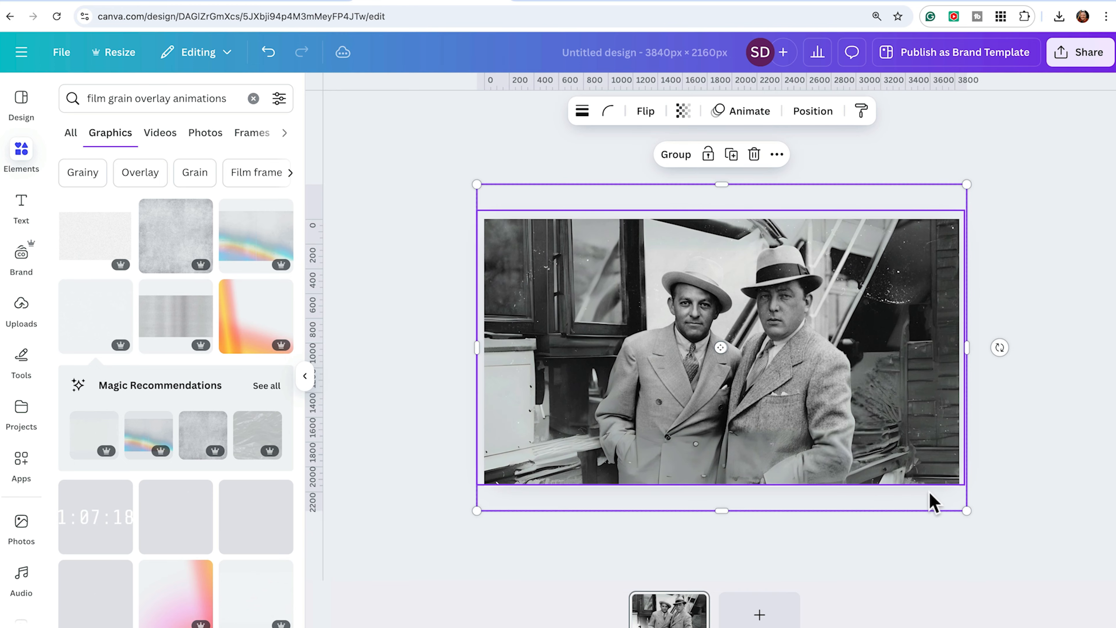
{"action": "left_click_drag", "start_coordinate": [962, 511], "coordinate": [1018, 548]}
{"action": "mouse_move", "coordinate": [904, 413]}
{"action": "left_mouse_down"}
{"action": "mouse_move", "coordinate": [870, 391]}
{"action": "mouse_move", "coordinate": [907, 420]}
{"action": "left_mouse_up"}
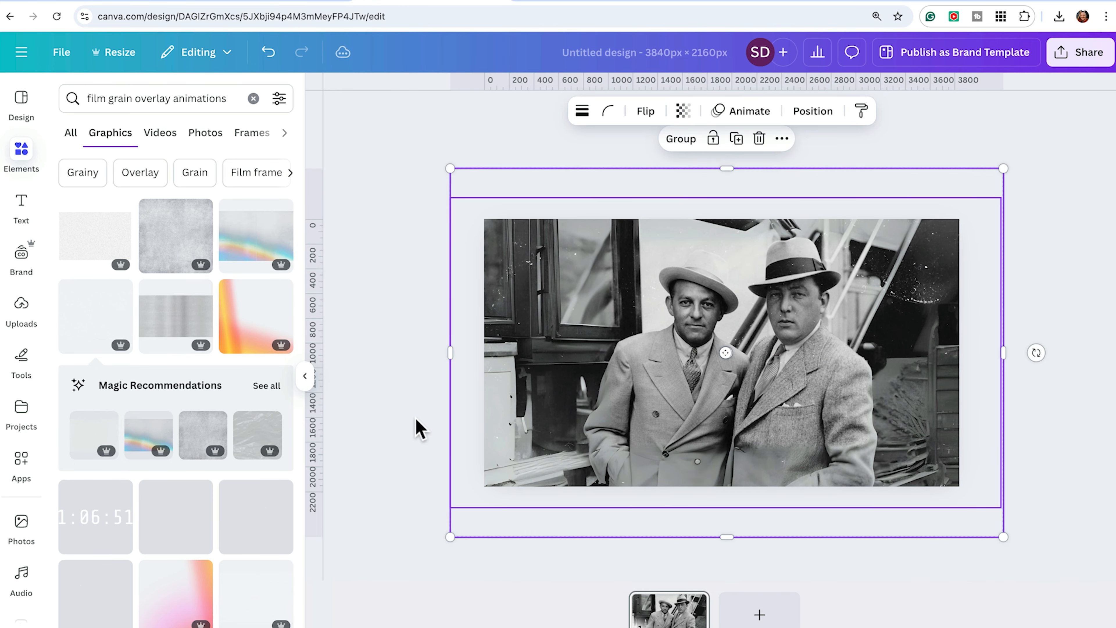
{"action": "left_click", "coordinate": [419, 429]}
Add the black film frame graphic, rotate it 90 degrees to horizontal and enlarge it to cover the whole page
{"action": "left_click", "coordinate": [25, 147]}
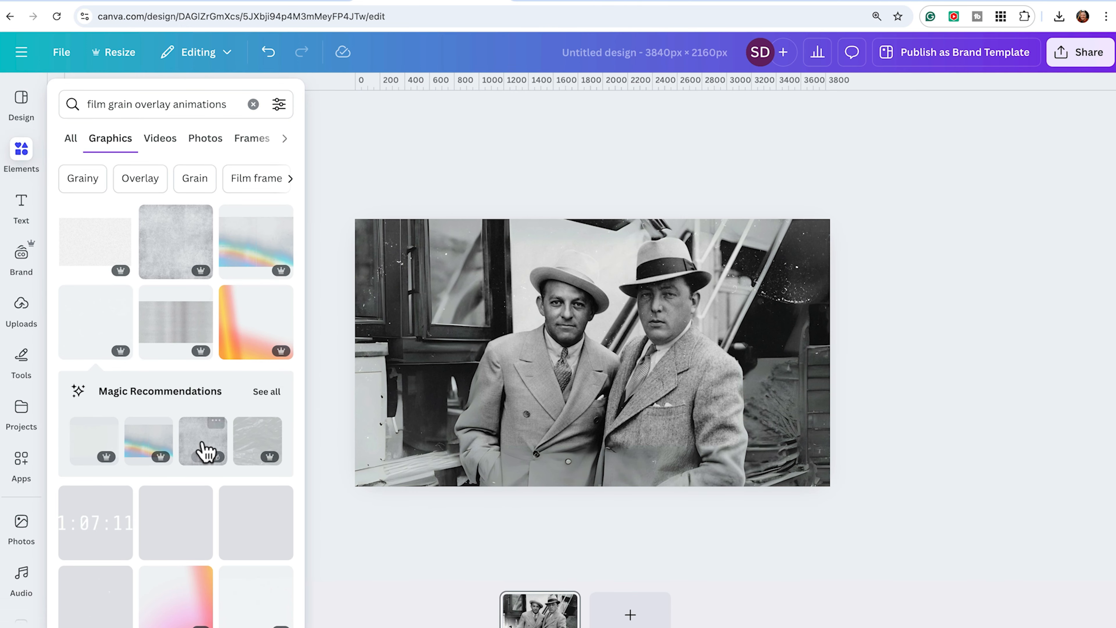
{"action": "scroll", "coordinate": [203, 450], "scroll_direction": "down", "scroll_amount": 10}
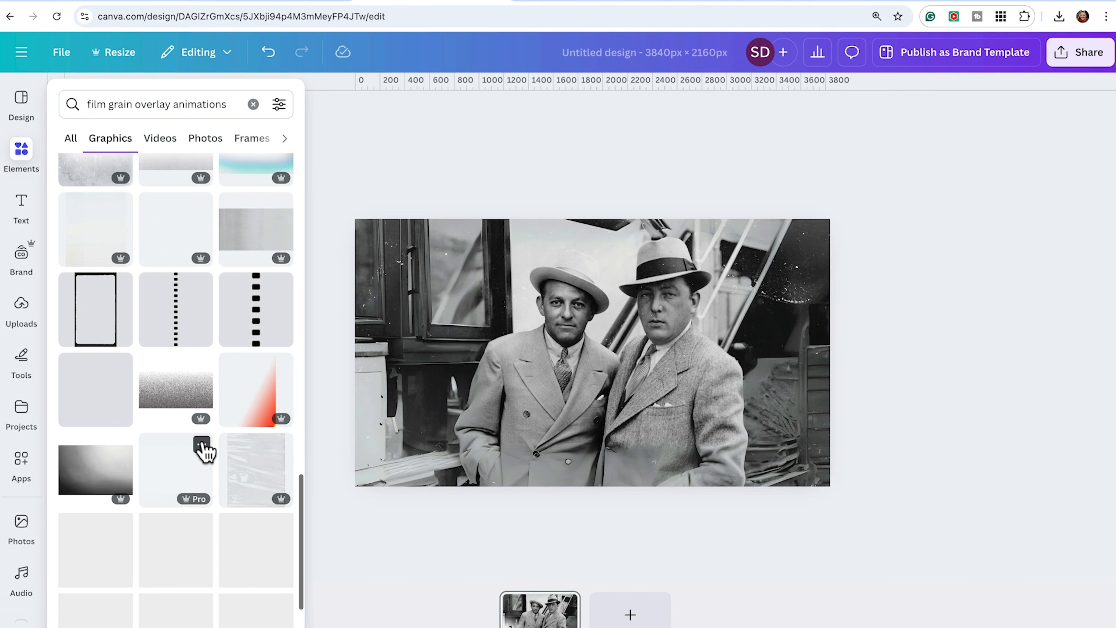
{"action": "scroll", "coordinate": [202, 448], "scroll_direction": "down", "scroll_amount": 3}
{"action": "left_click", "coordinate": [204, 451]}
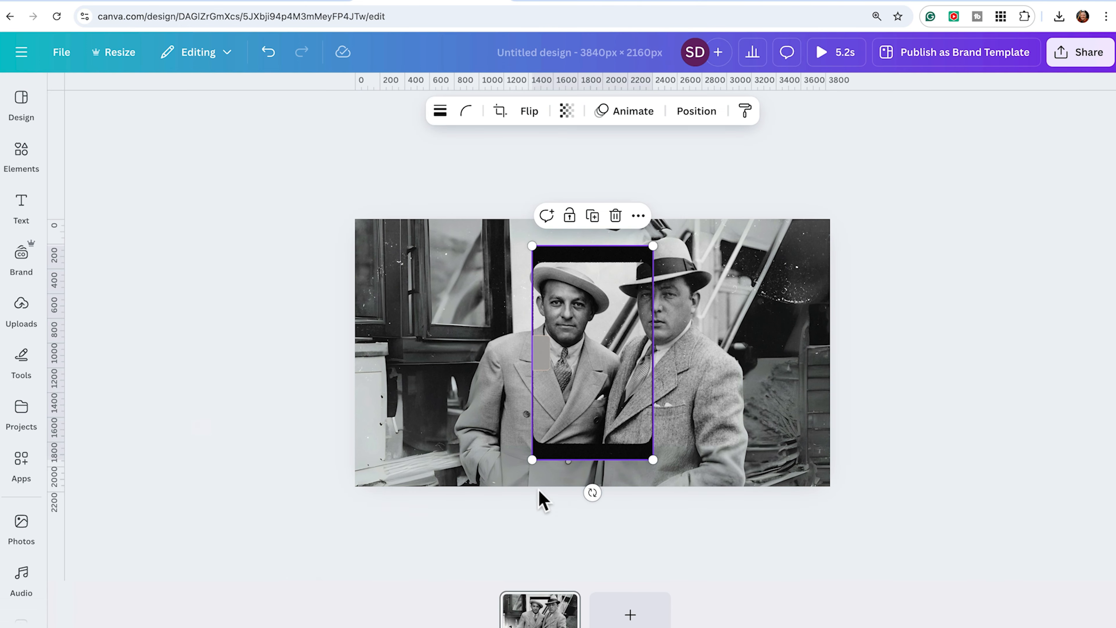
{"action": "left_click_drag", "start_coordinate": [591, 490], "coordinate": [455, 352]}
{"action": "left_click_drag", "start_coordinate": [605, 352], "coordinate": [476, 275]}
{"action": "left_click_drag", "start_coordinate": [569, 341], "coordinate": [830, 494]}
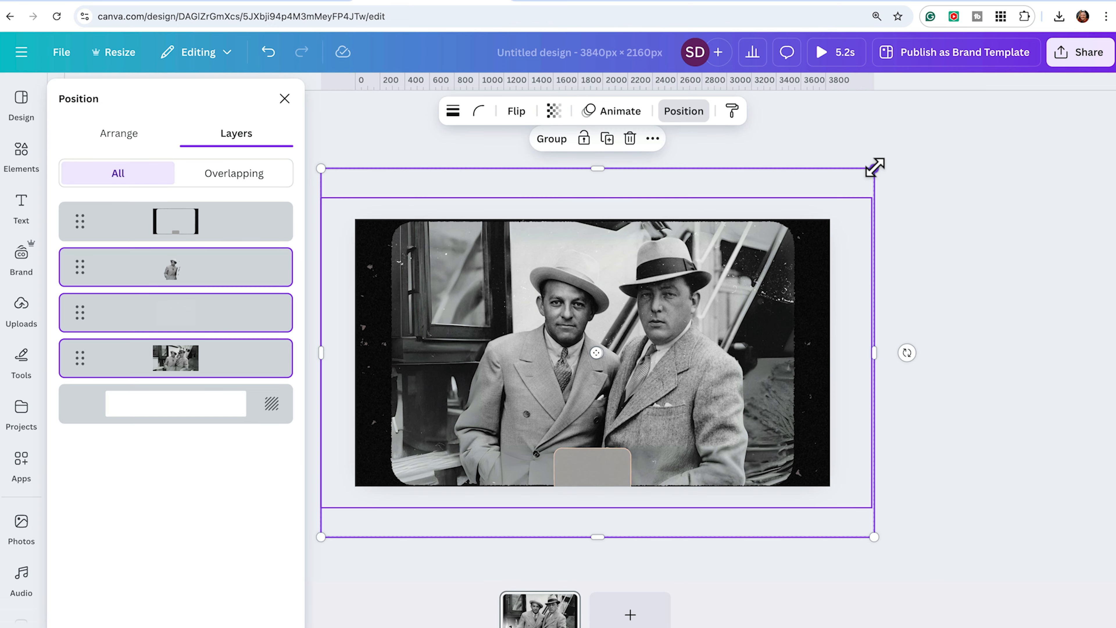
Enlarge the cutout, grain overlay and photo together beneath the film frame and recentre them on the page
{"action": "left_click_drag", "start_coordinate": [874, 168], "coordinate": [924, 135]}
{"action": "left_click_drag", "start_coordinate": [660, 341], "coordinate": [630, 348]}
{"action": "left_click", "coordinate": [973, 377]}
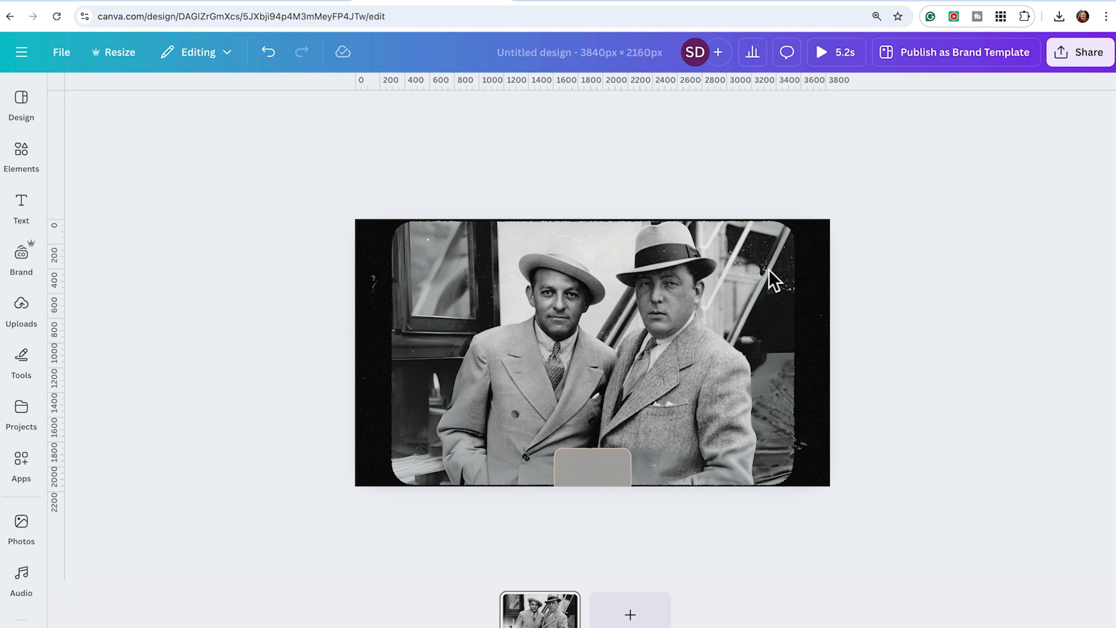
Show the page in the timeline and trim its duration to 4.8 seconds
{"action": "left_click", "coordinate": [523, 617]}
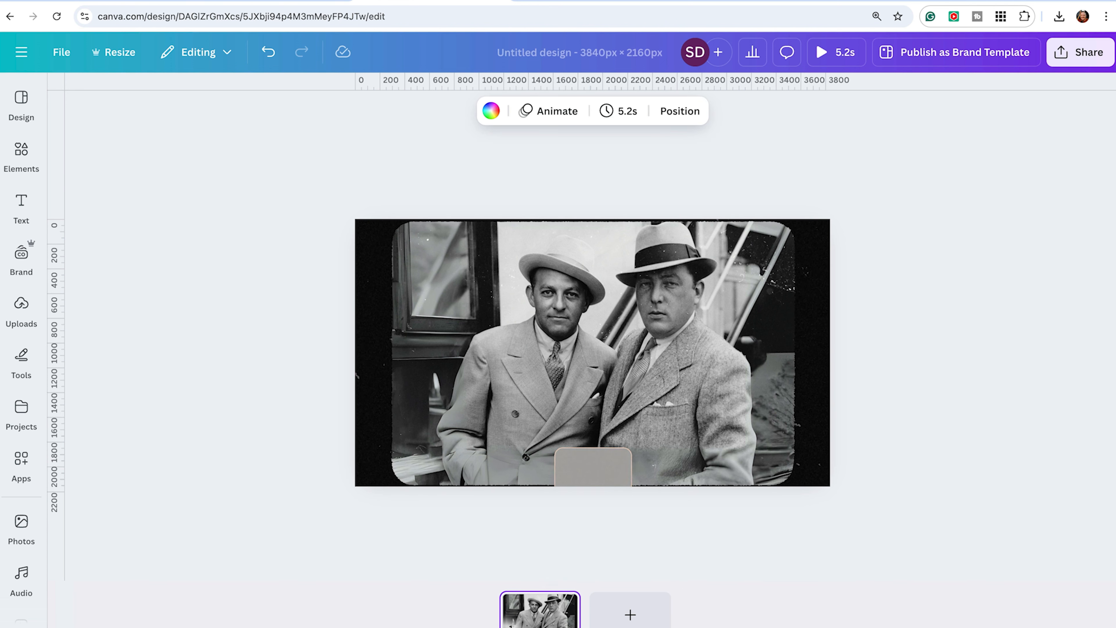
{"action": "left_click", "coordinate": [110, 626]}
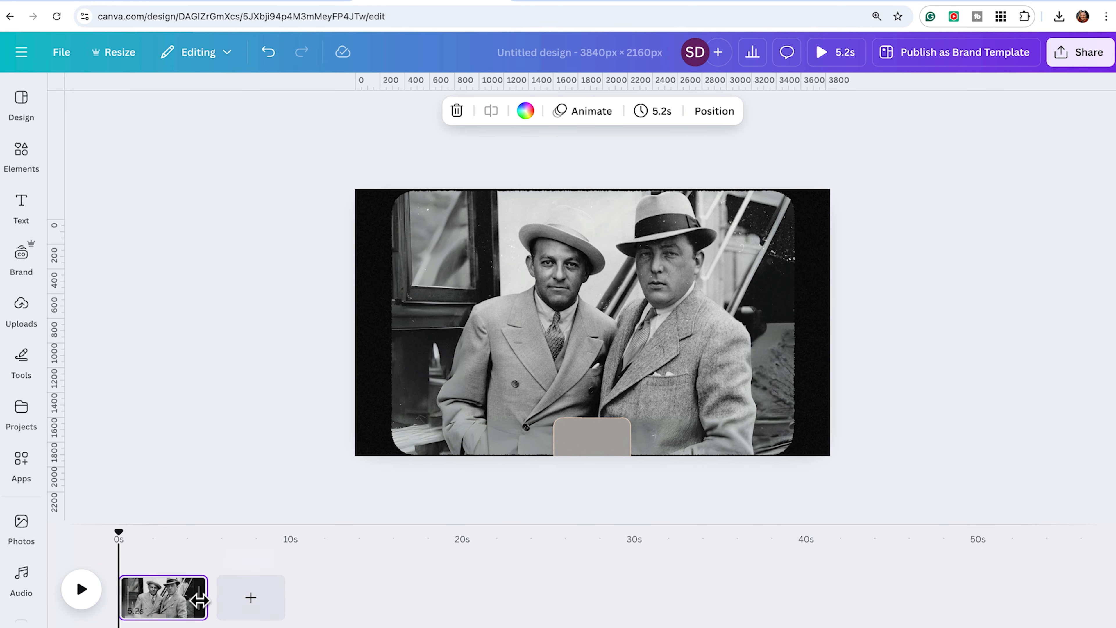
{"action": "left_click_drag", "start_coordinate": [203, 600], "coordinate": [198, 600]}
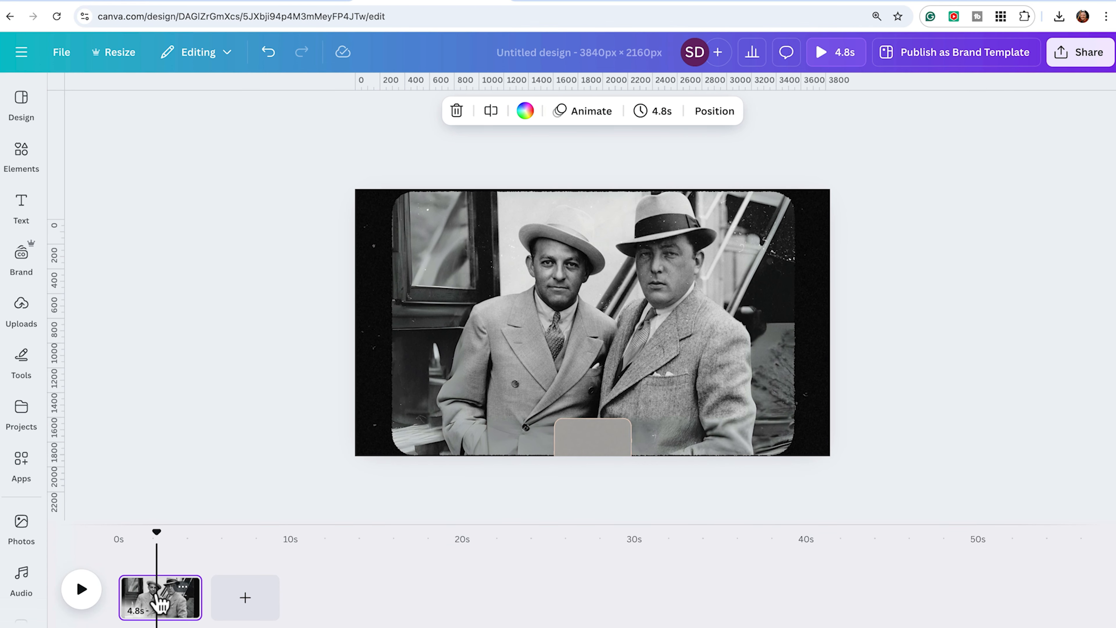
Duplicate the trimmed page and extend the copy's duration to 9.4 seconds
{"action": "key", "text": "ctrl+d"}
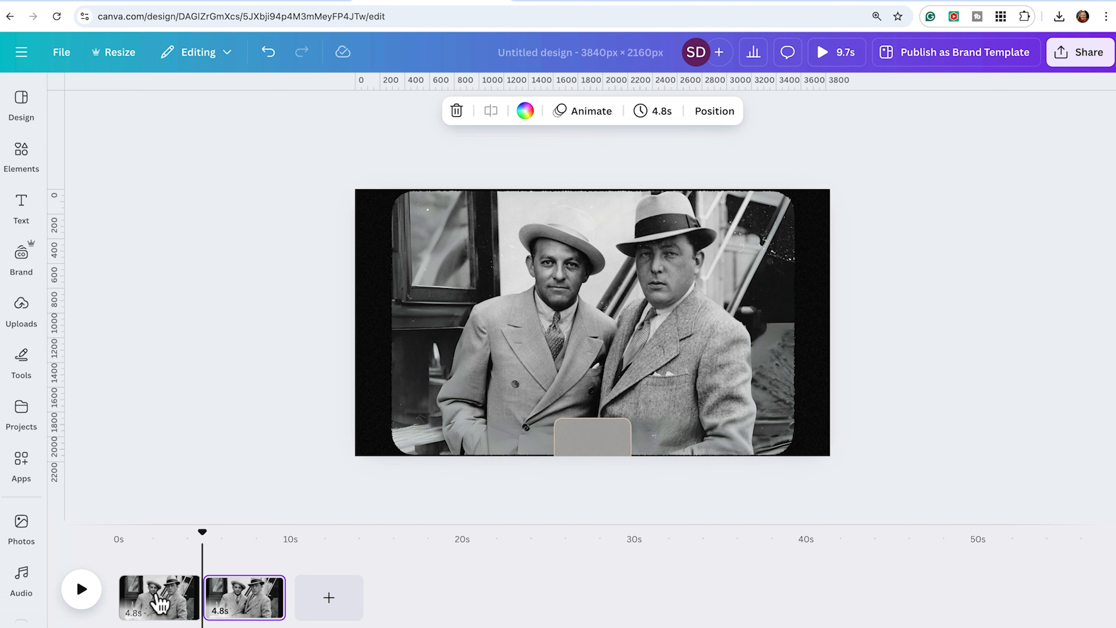
{"action": "left_click_drag", "start_coordinate": [283, 598], "coordinate": [360, 598]}
{"action": "left_click", "coordinate": [289, 605]}
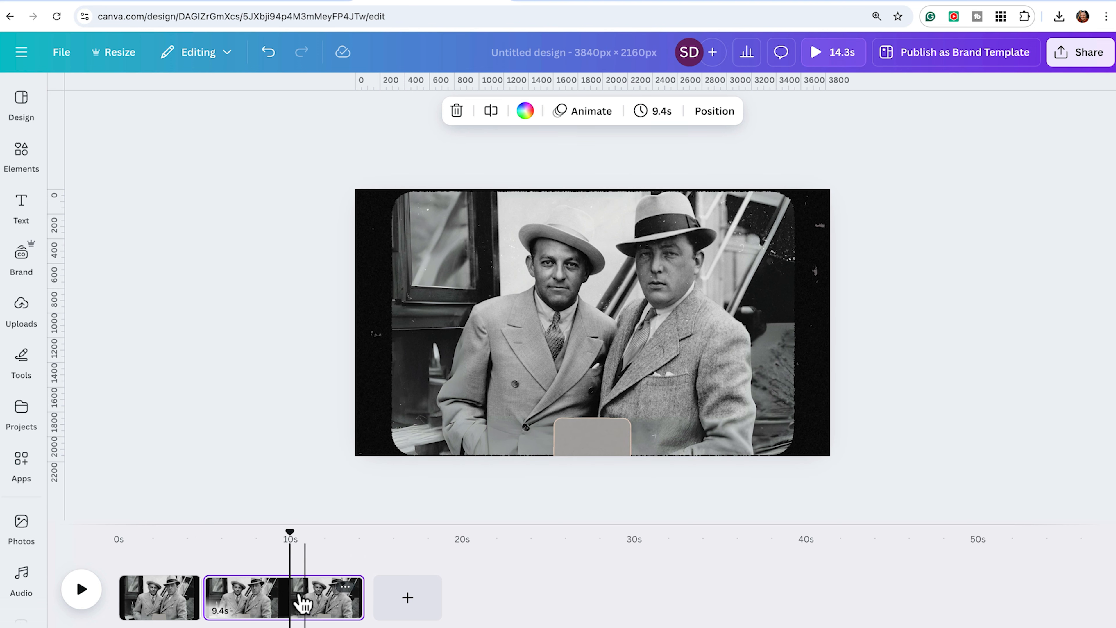
Select the full photo layer beneath the cutout and grain overlay on the second page and open its Blur effect settings
{"action": "key", "text": "alt+1"}
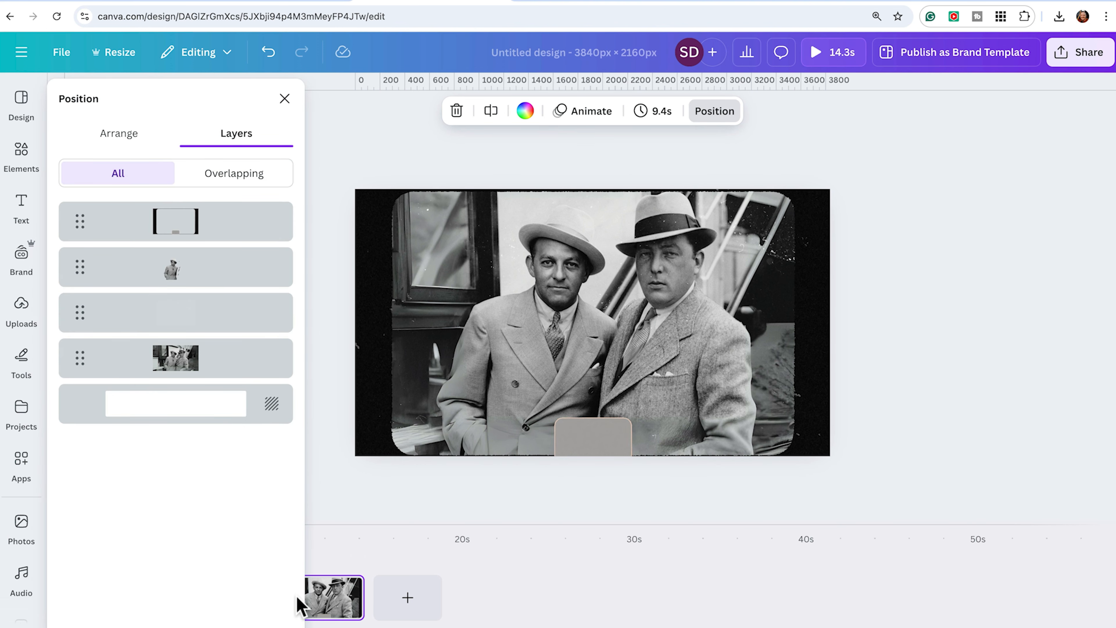
{"action": "left_click", "coordinate": [159, 369]}
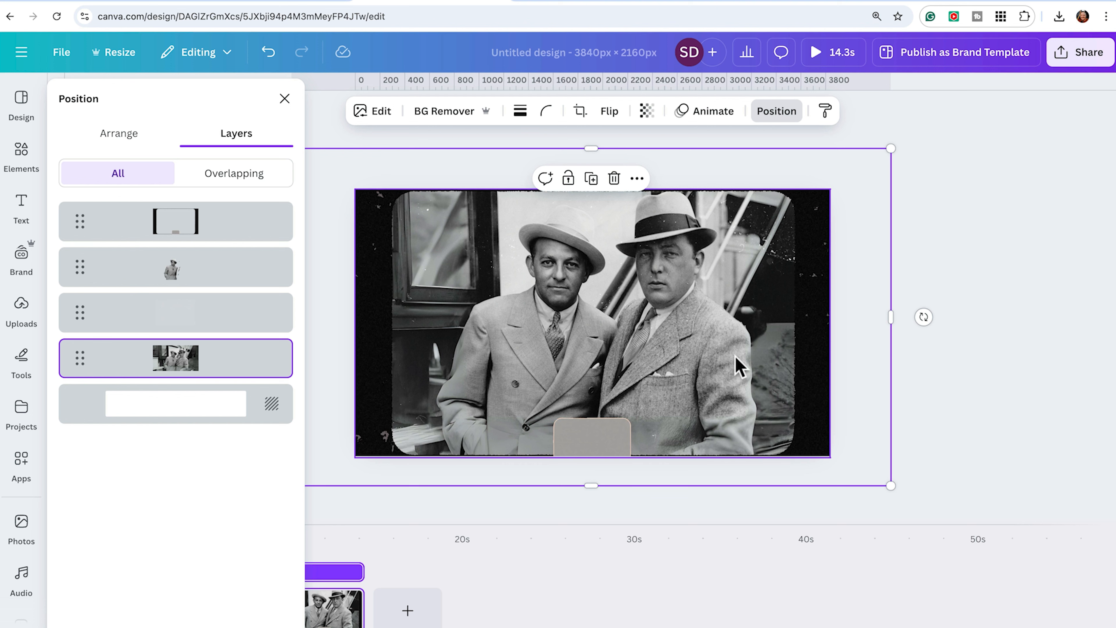
{"action": "left_click", "coordinate": [738, 367]}
{"action": "left_click", "coordinate": [174, 367]}
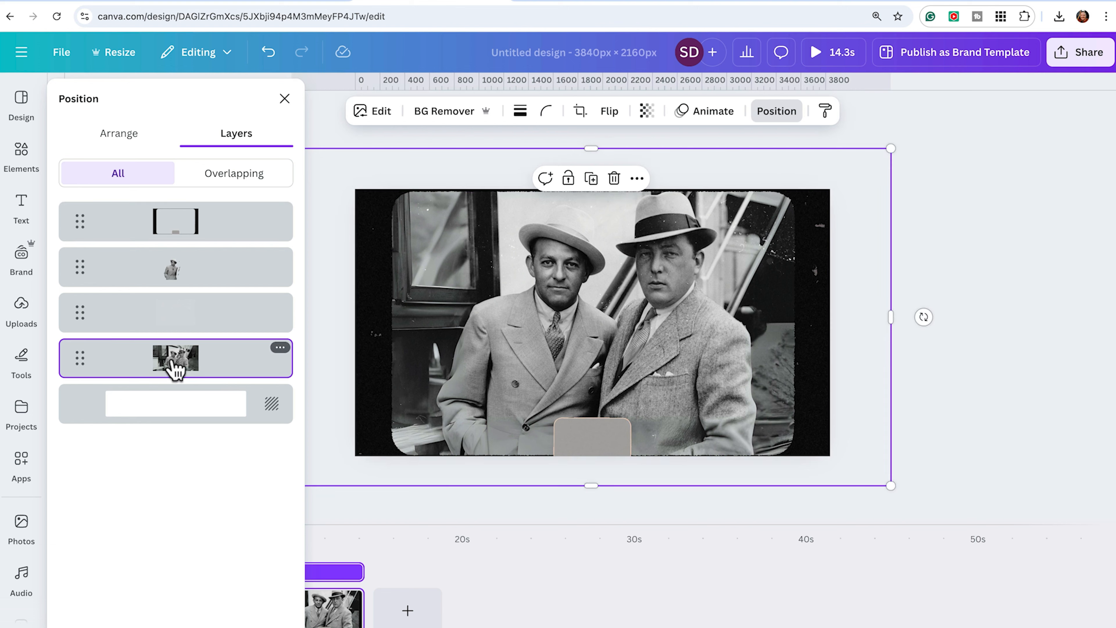
{"action": "left_click", "coordinate": [374, 110]}
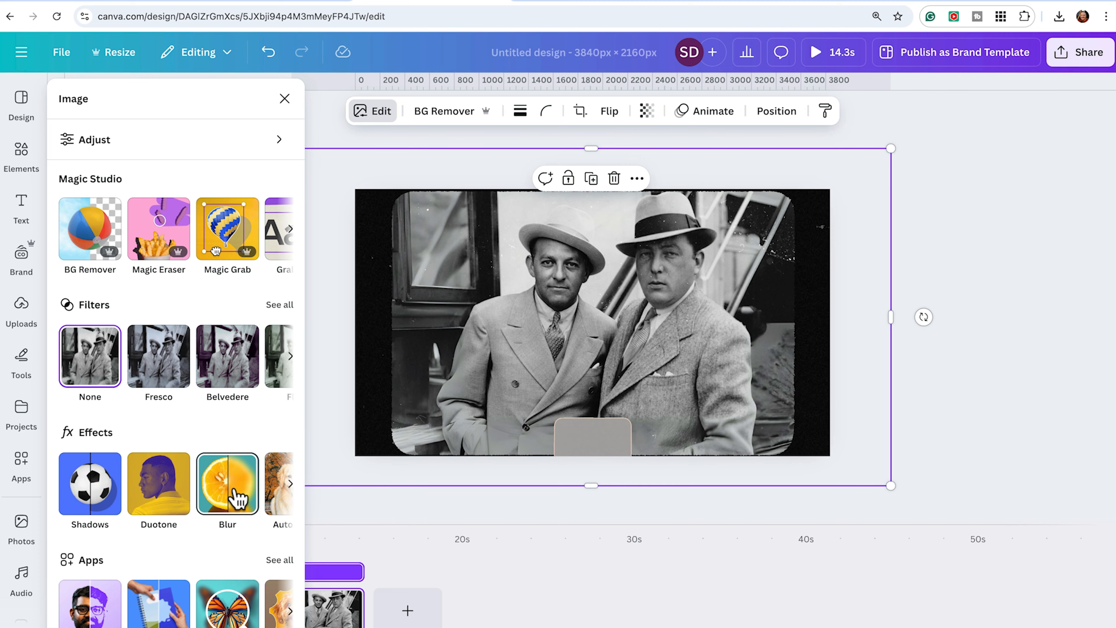
{"action": "left_click", "coordinate": [237, 498]}
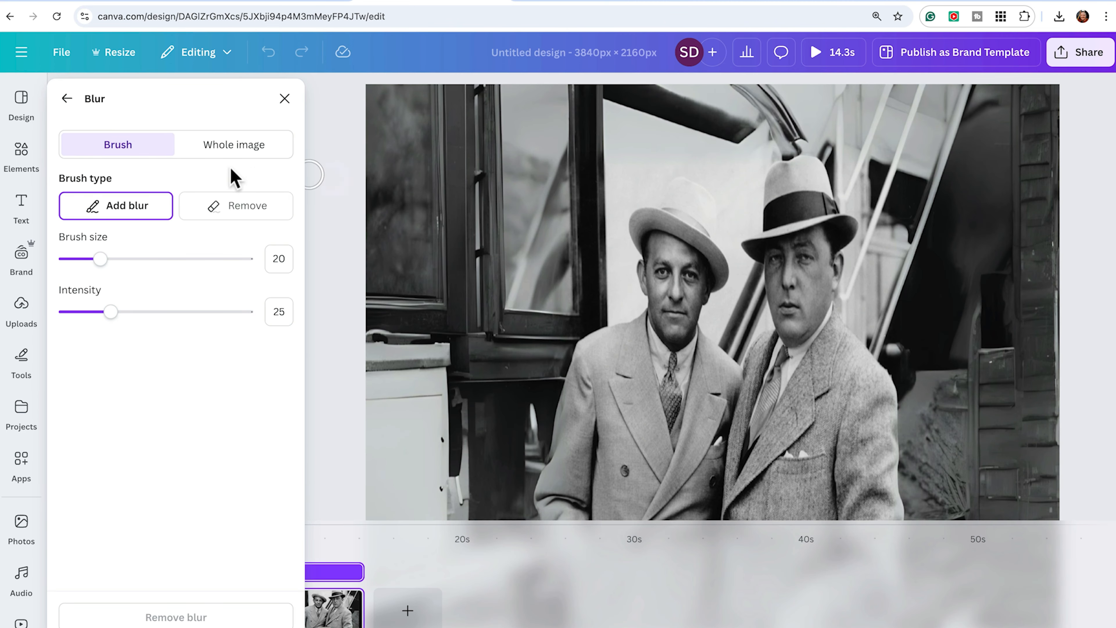